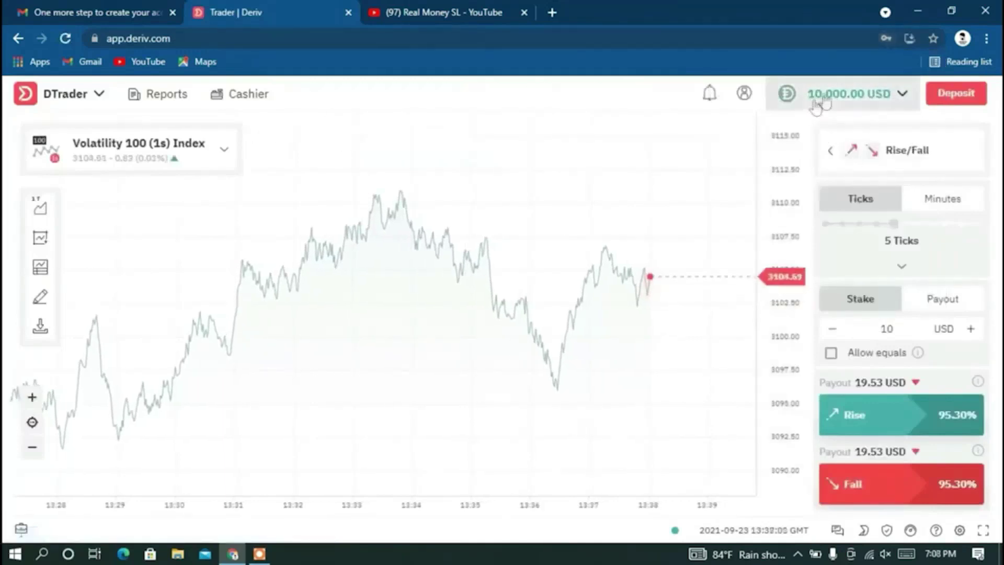
# Open the balance account list and switch it to the Real accounts.
pyautogui.click(901, 95)
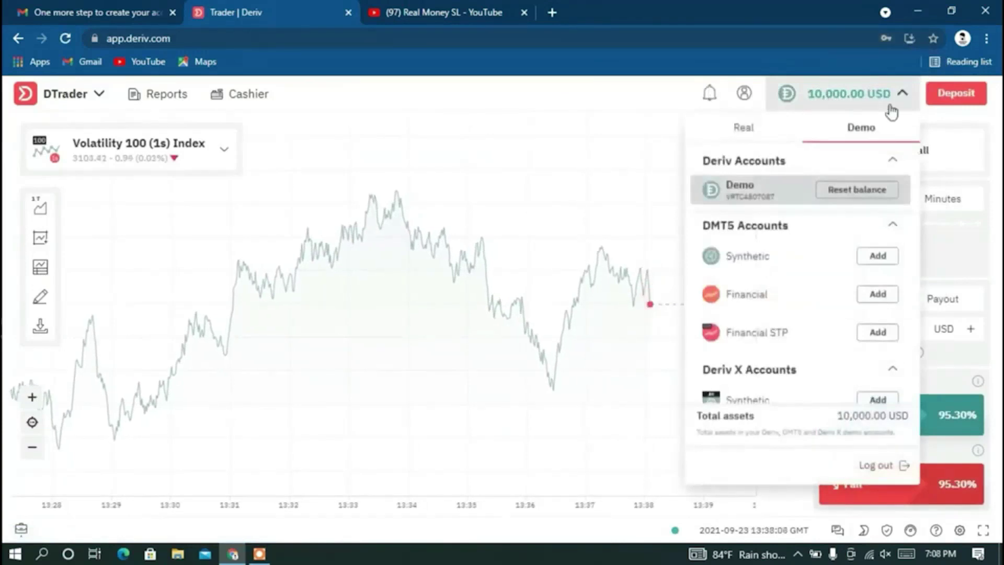
pyautogui.scroll(-1, 818, 263)
pyautogui.scroll(1, 815, 295)
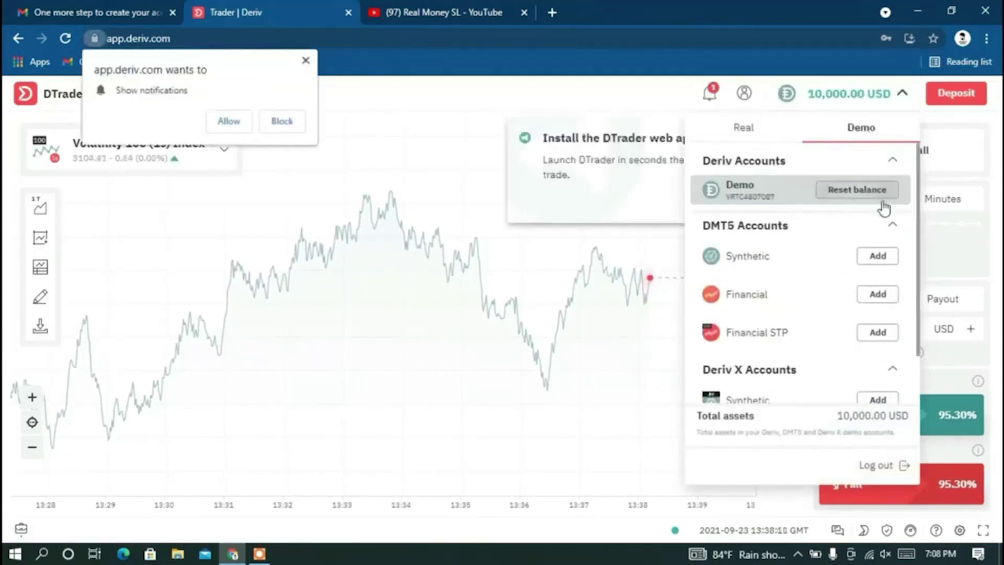
pyautogui.click(746, 131)
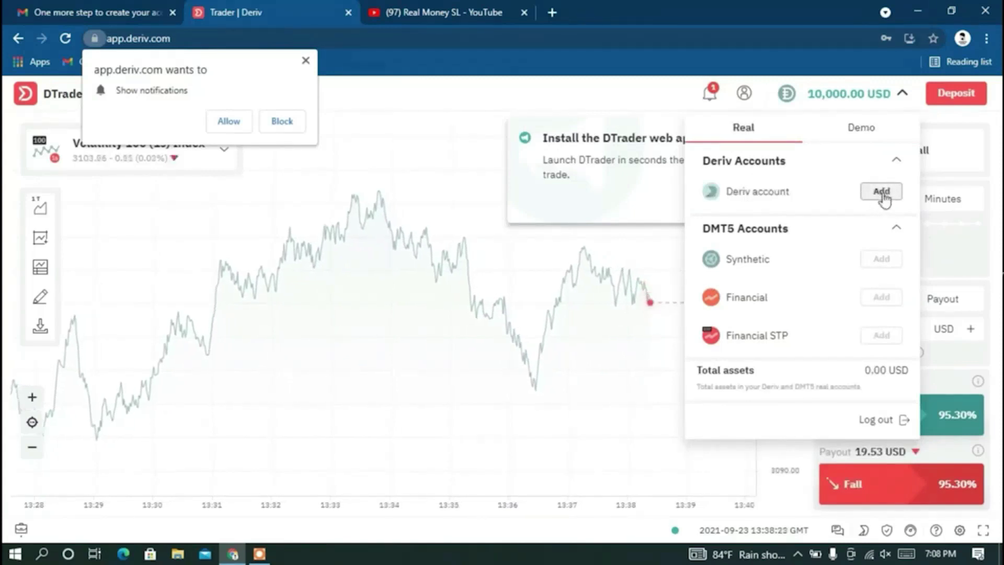
# Start adding the real Deriv account, dismiss the notification prompt, and pick US Dollar as currency.
pyautogui.click(882, 192)
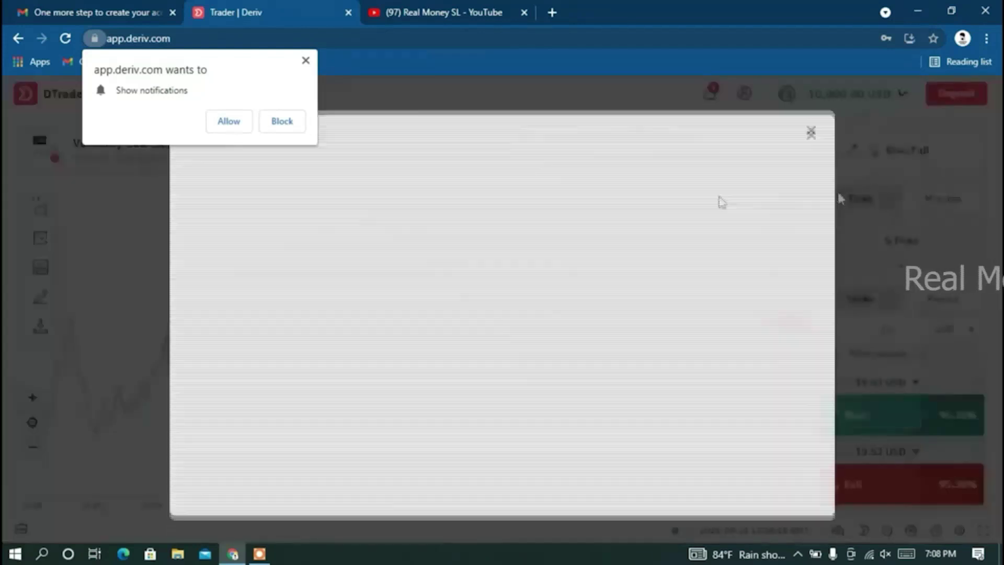
pyautogui.click(307, 62)
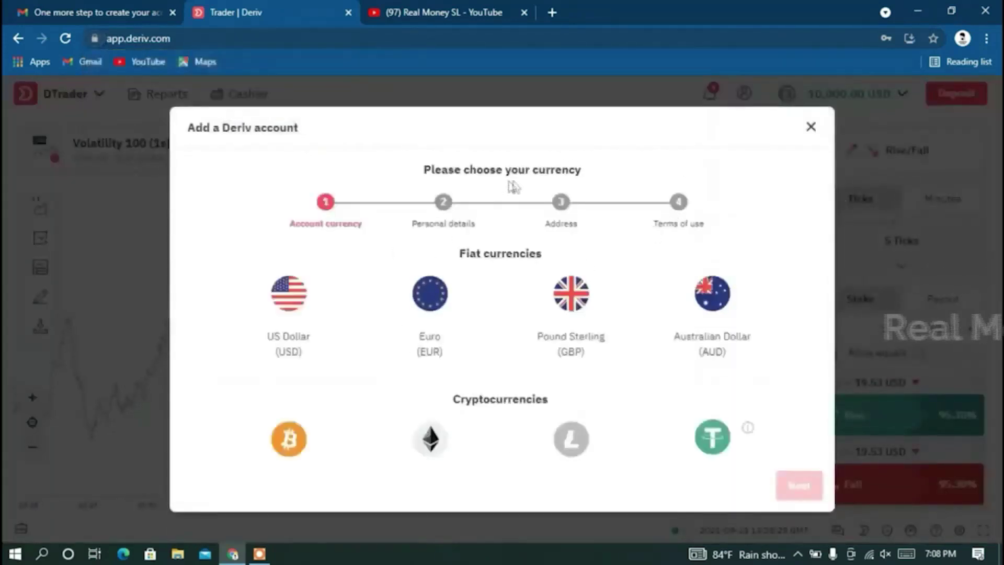
pyautogui.scroll(-3, 621, 314)
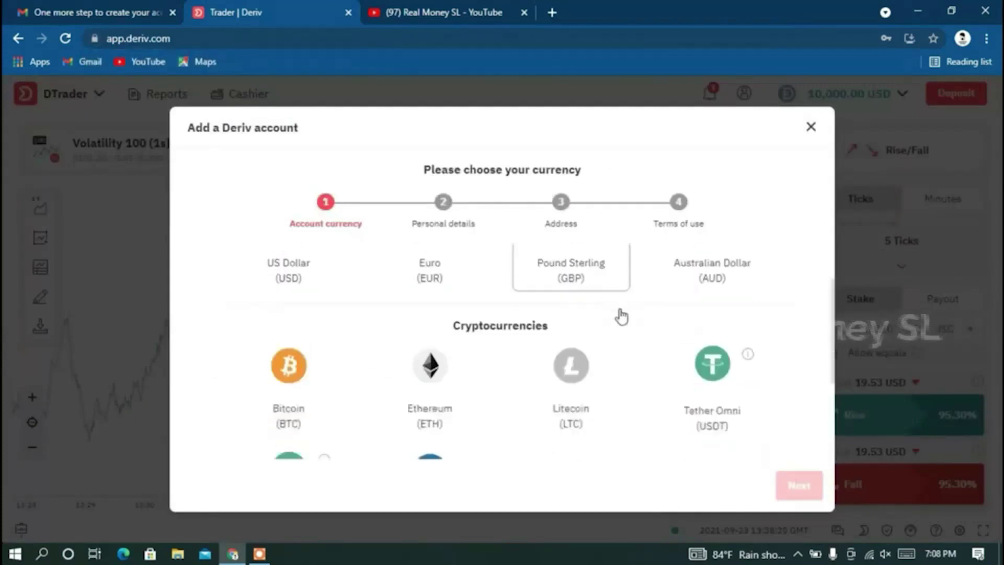
pyautogui.scroll(3, 621, 314)
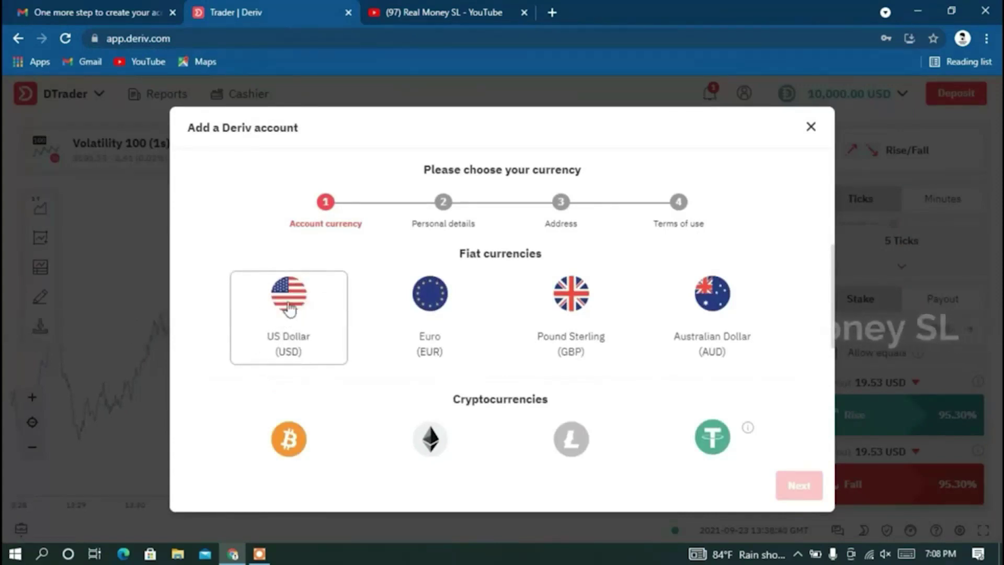
pyautogui.click(289, 308)
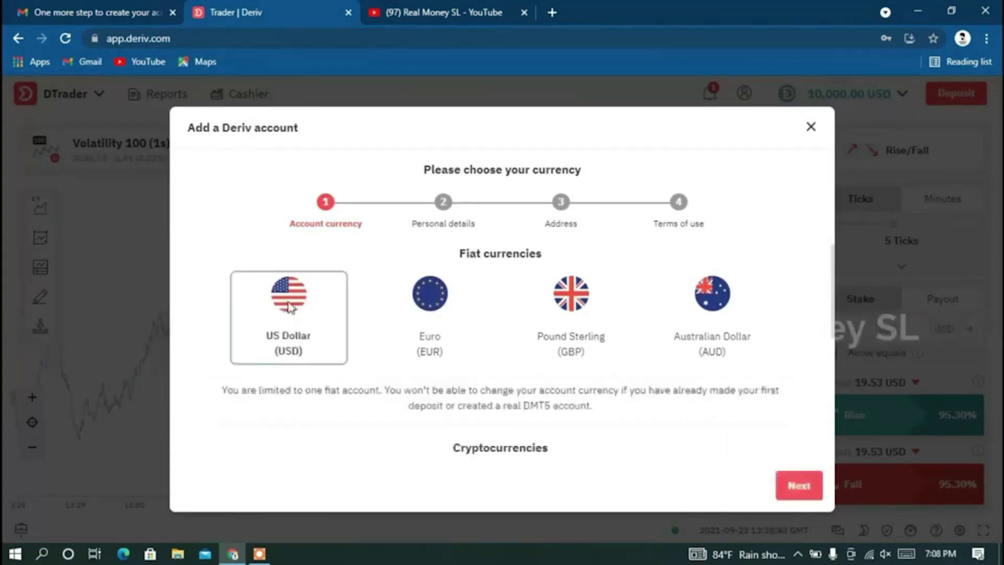
pyautogui.click(798, 489)
# Enter the account holder's first name in the First name field.
pyautogui.click(397, 291)
pyautogui.press('Tab')
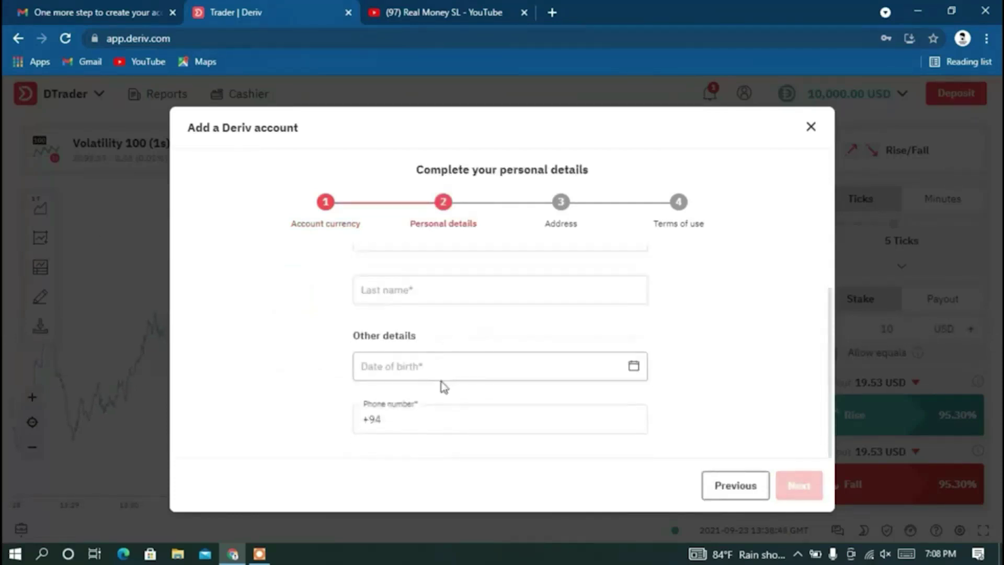
pyautogui.scroll(1, 454, 427)
pyautogui.hotkey('shift', 'Tab')
pyautogui.hotkey('shift', 'Tab')
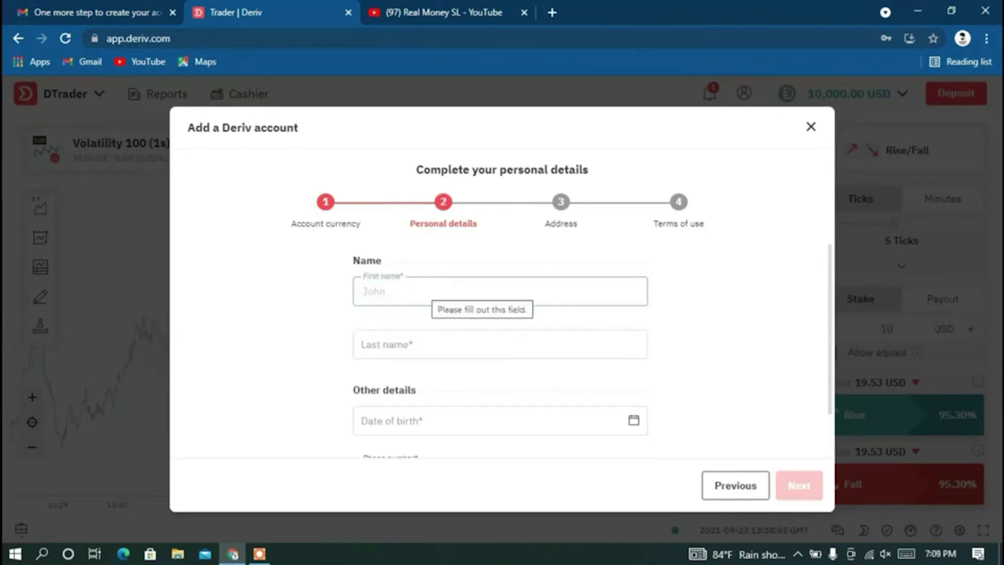
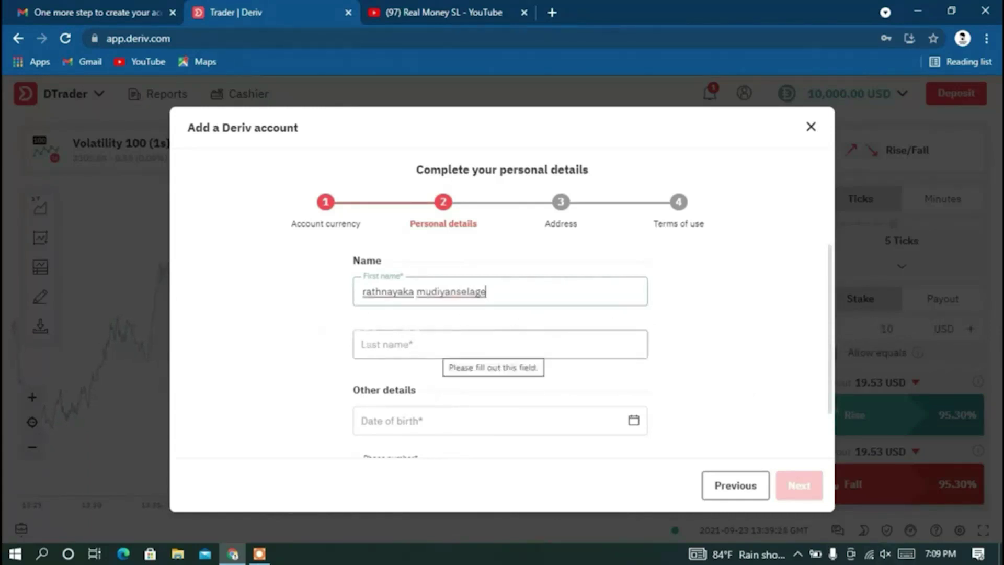
# Enter the account holder's last name, correcting its spelling.
pyautogui.click(484, 336)
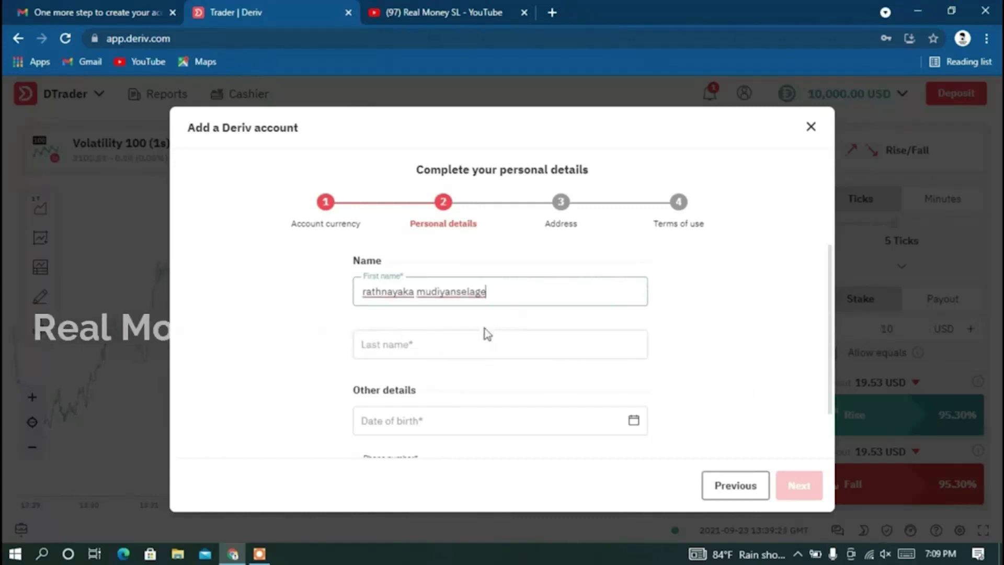
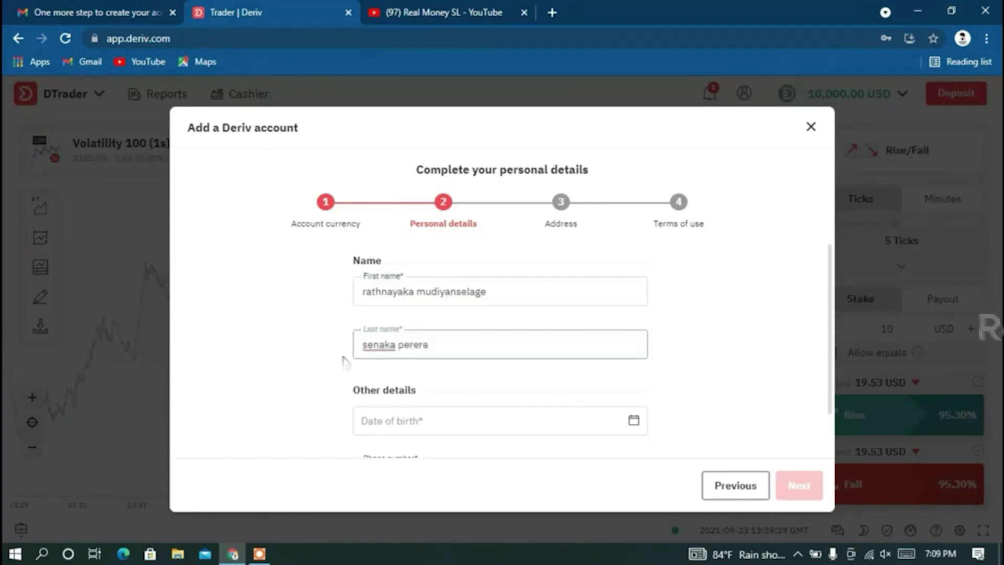
pyautogui.scroll(-1, 466, 429)
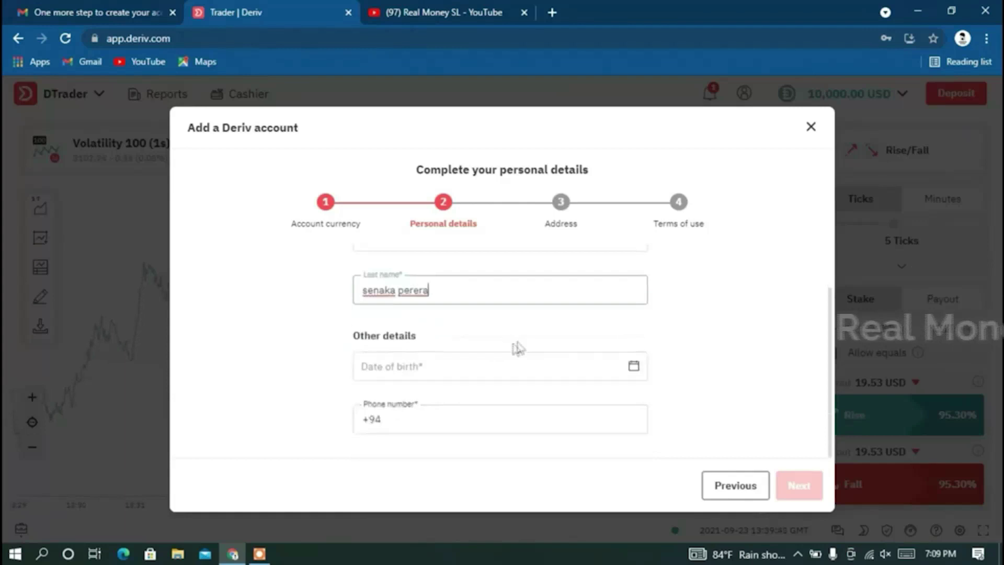
pyautogui.click(633, 366)
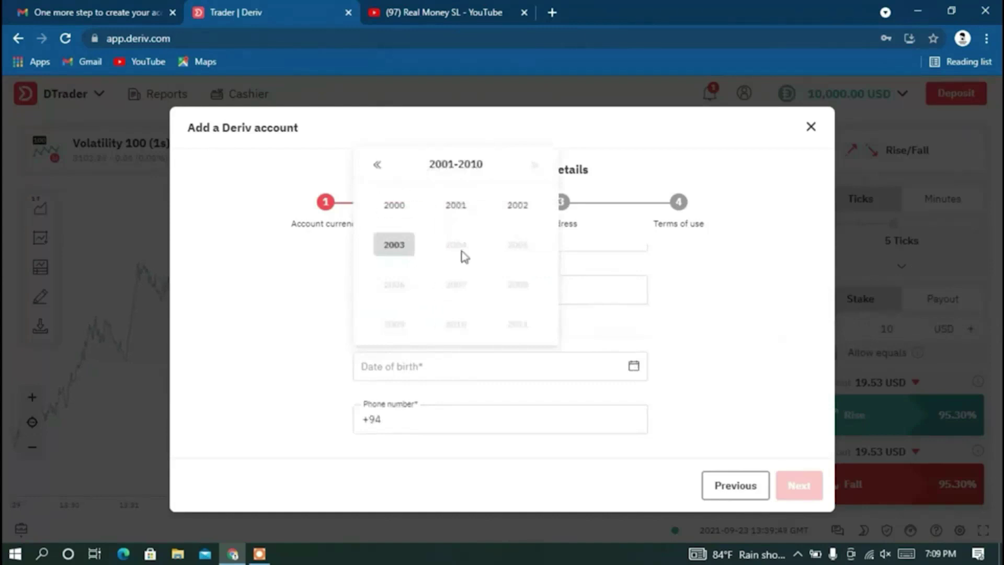
pyautogui.click(377, 166)
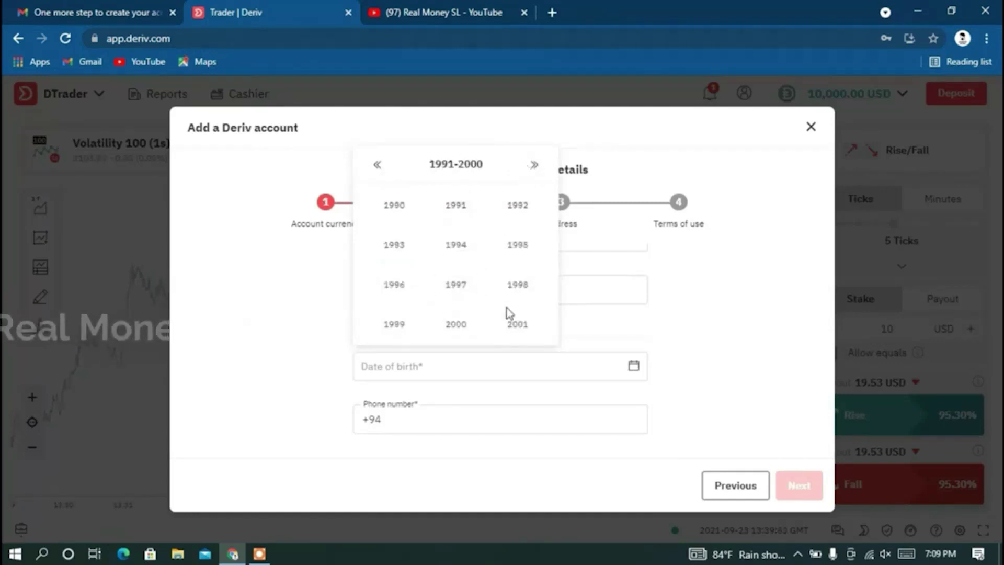
pyautogui.click(517, 284)
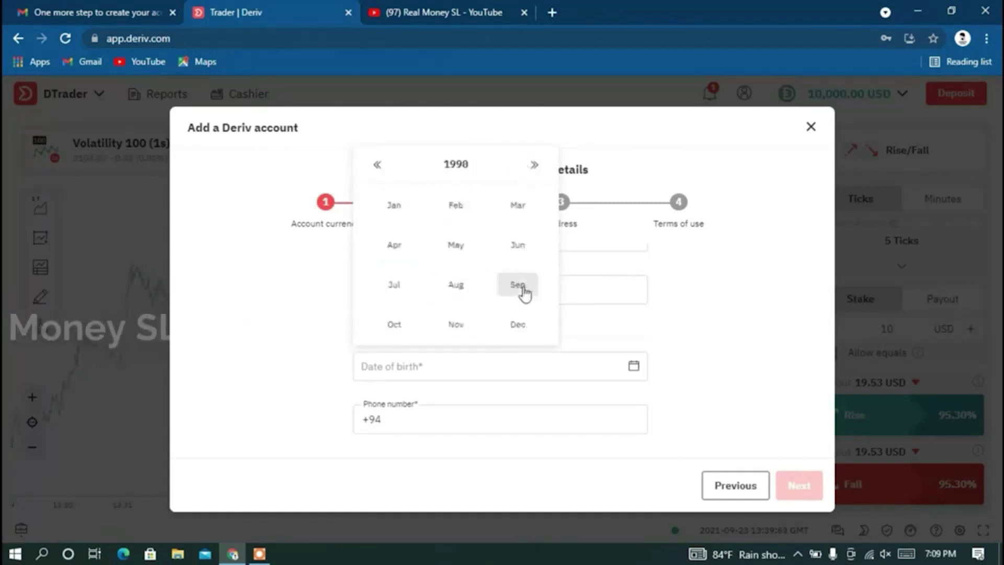
pyautogui.click(520, 209)
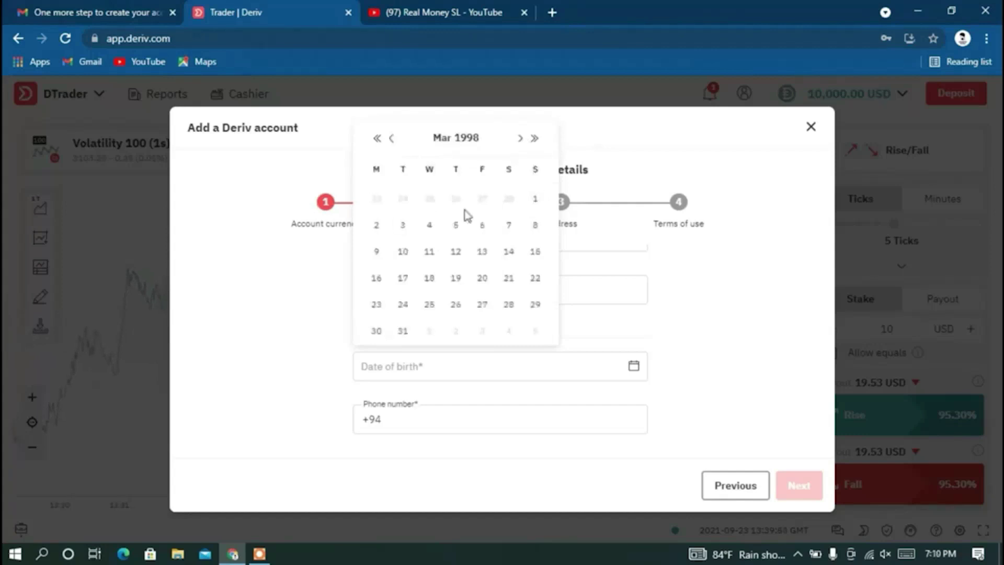
pyautogui.click(211, 230)
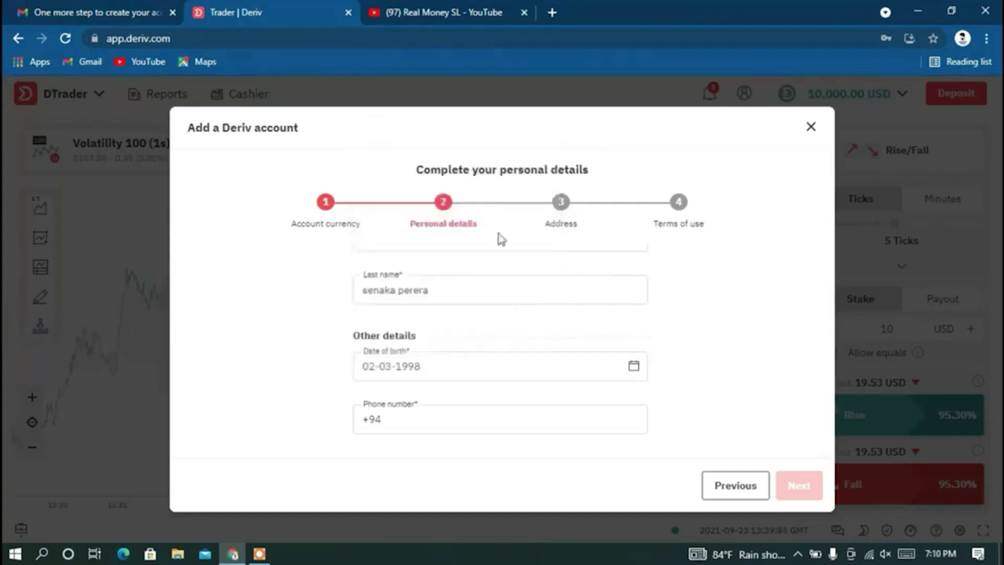
pyautogui.press('Tab')
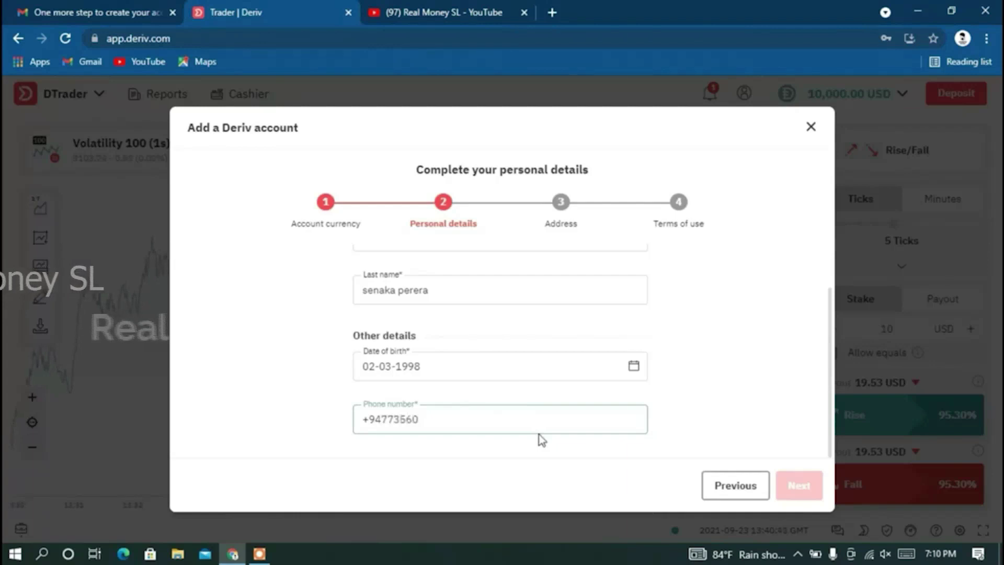
pyautogui.write('532')
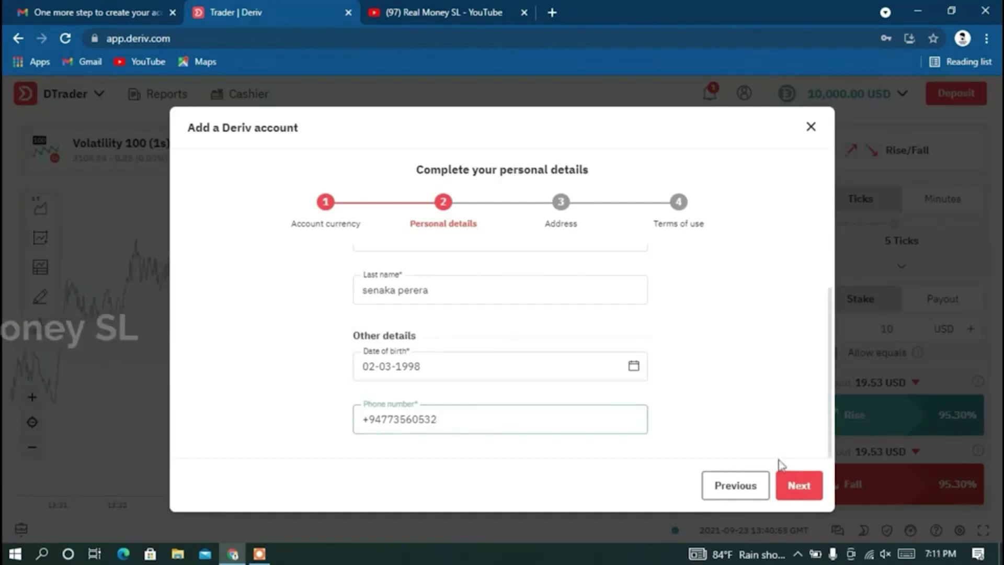
# Advance to the Address step and fill in the first line of address.
pyautogui.click(806, 488)
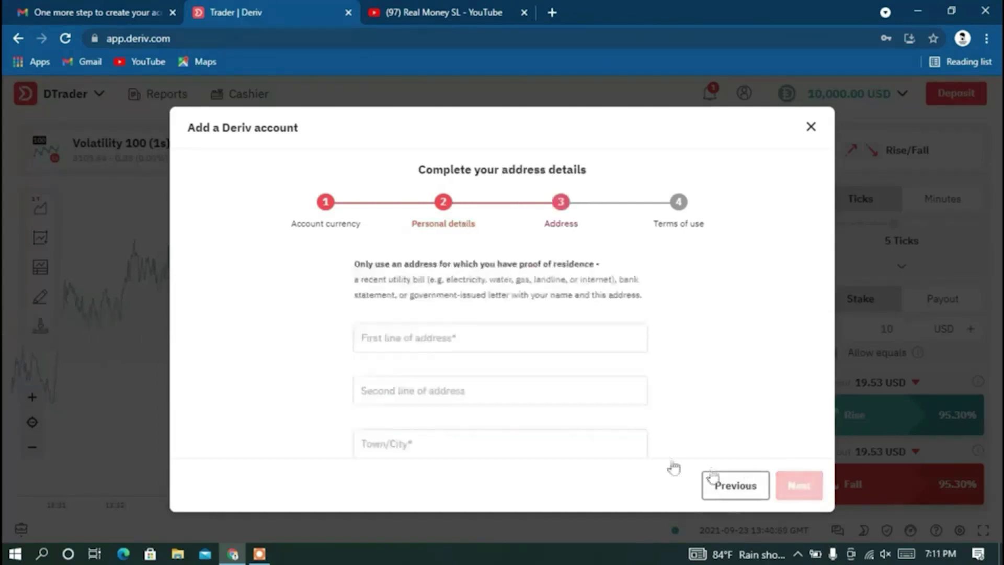
pyautogui.scroll(-3, 403, 321)
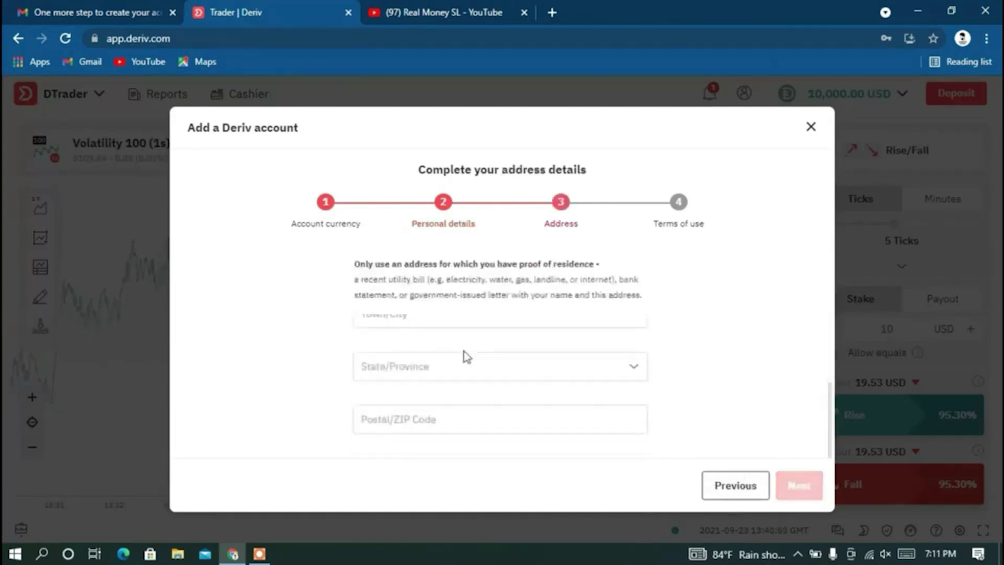
pyautogui.scroll(3, 464, 352)
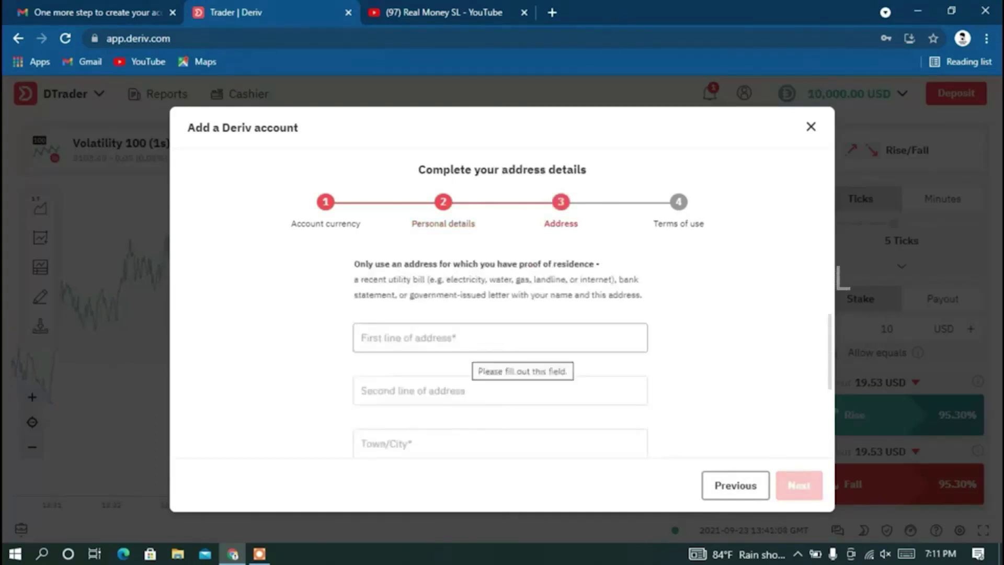
pyautogui.scroll(-2, 466, 354)
pyautogui.scroll(2, 466, 354)
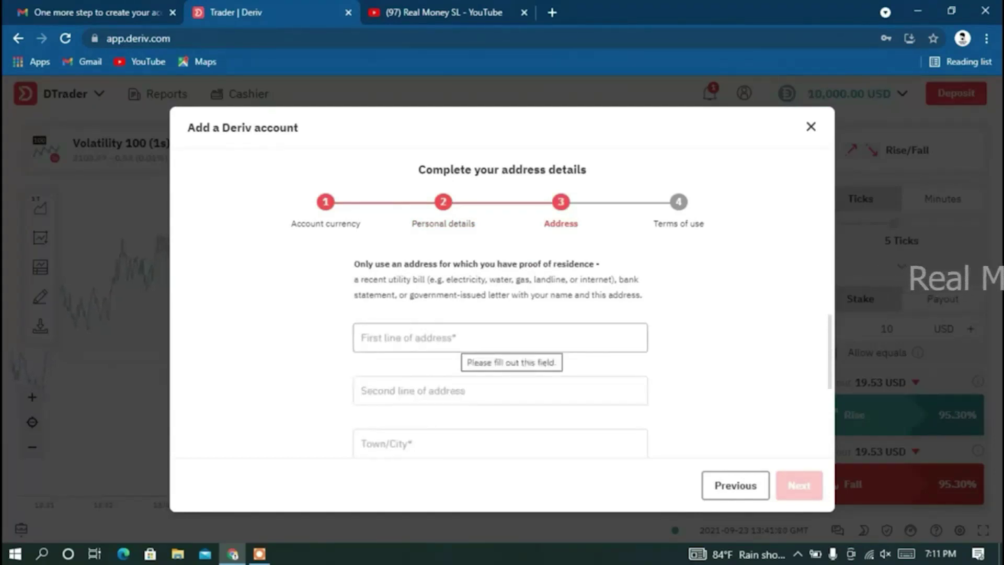
pyautogui.click(500, 337)
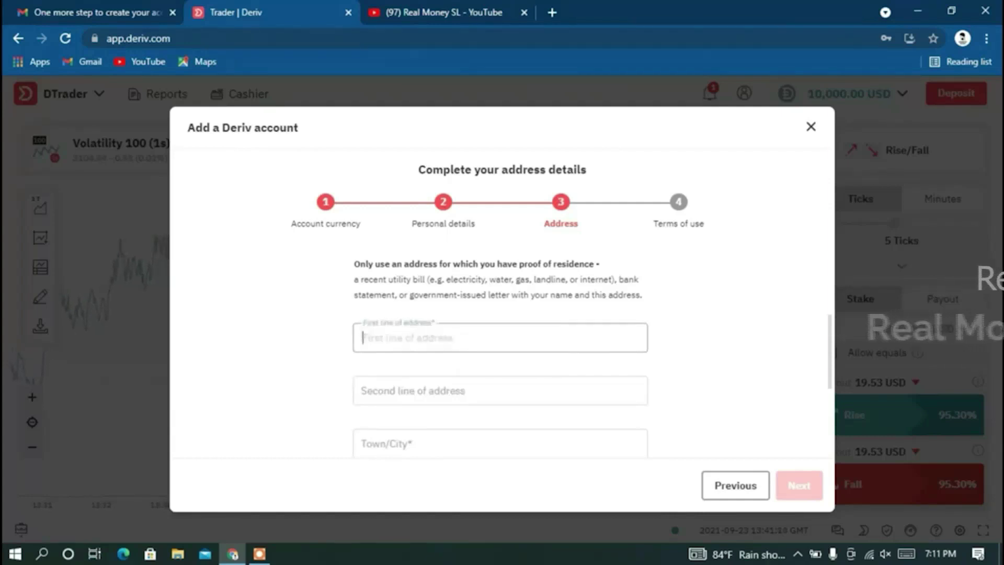
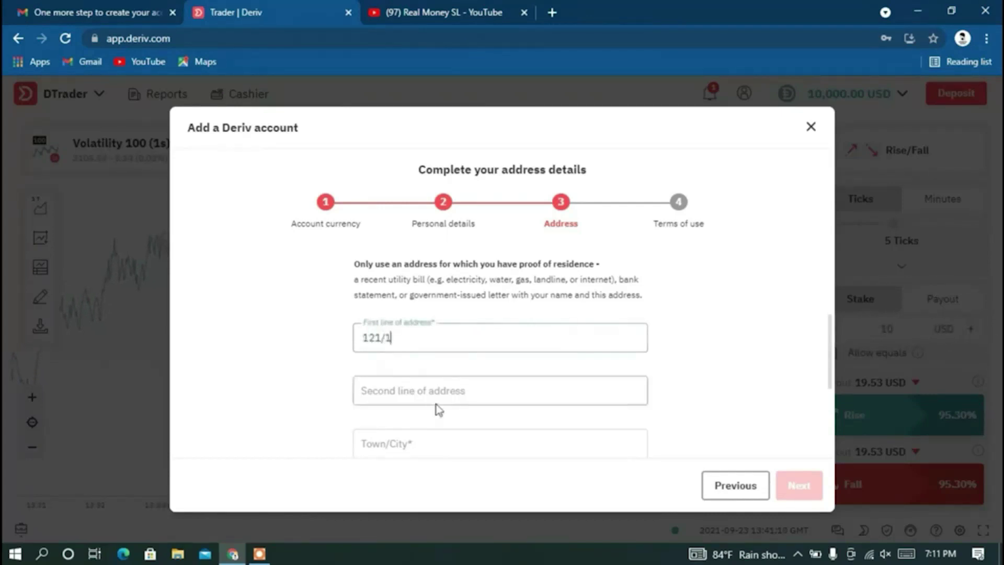
# Fill in the second line of address with the area name.
pyautogui.click(436, 402)
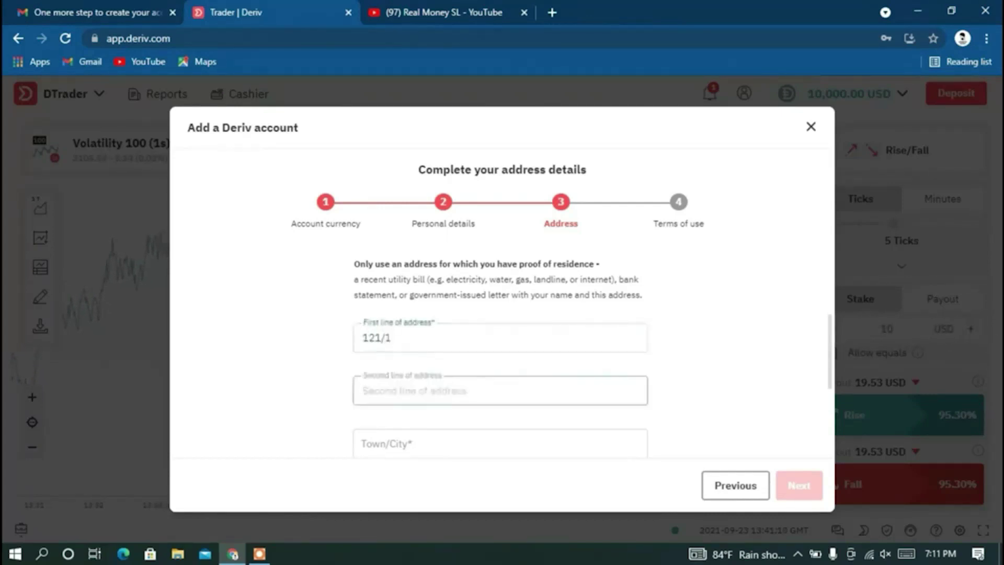
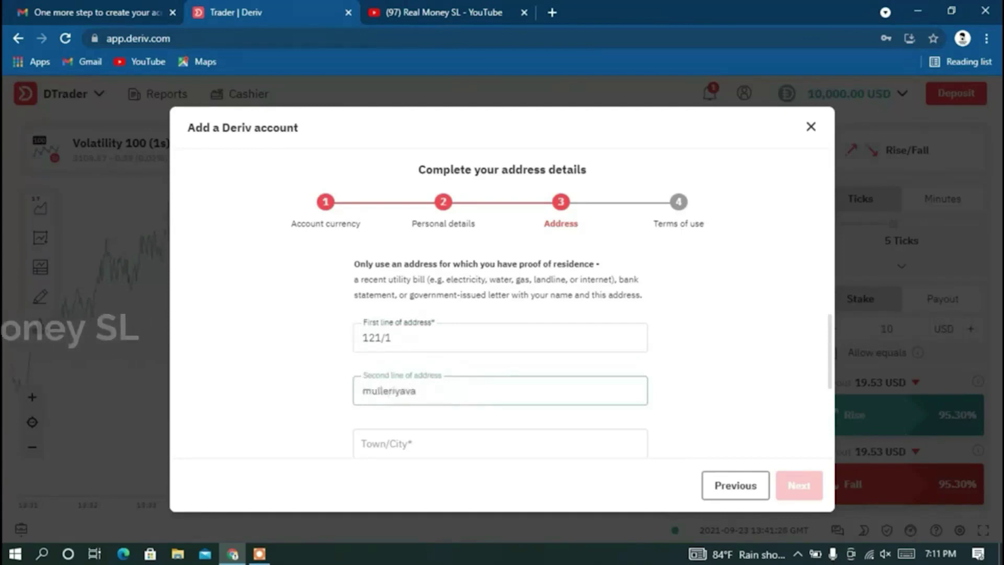
pyautogui.scroll(-2, 403, 359)
pyautogui.scroll(2, 404, 359)
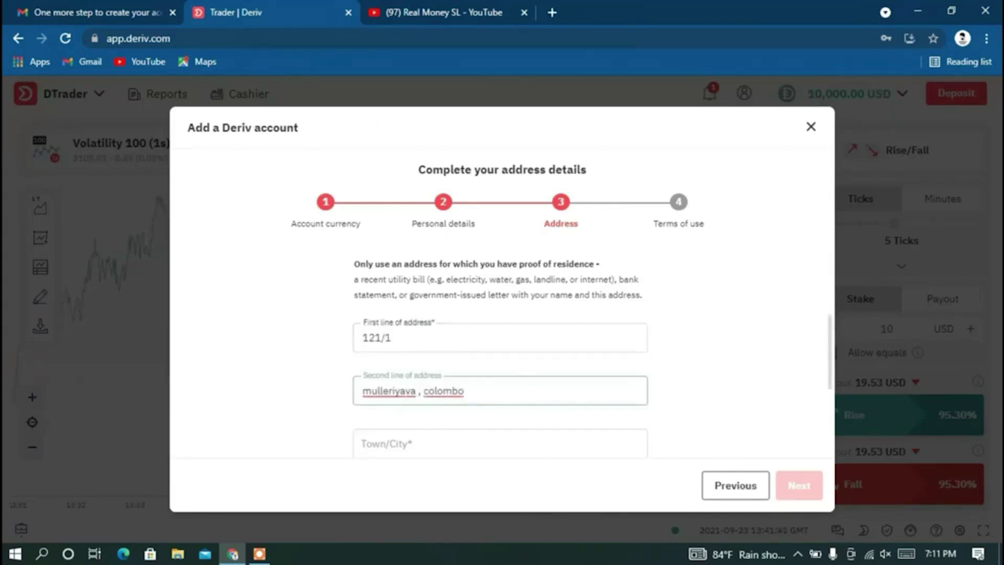
pyautogui.scroll(-1, 521, 412)
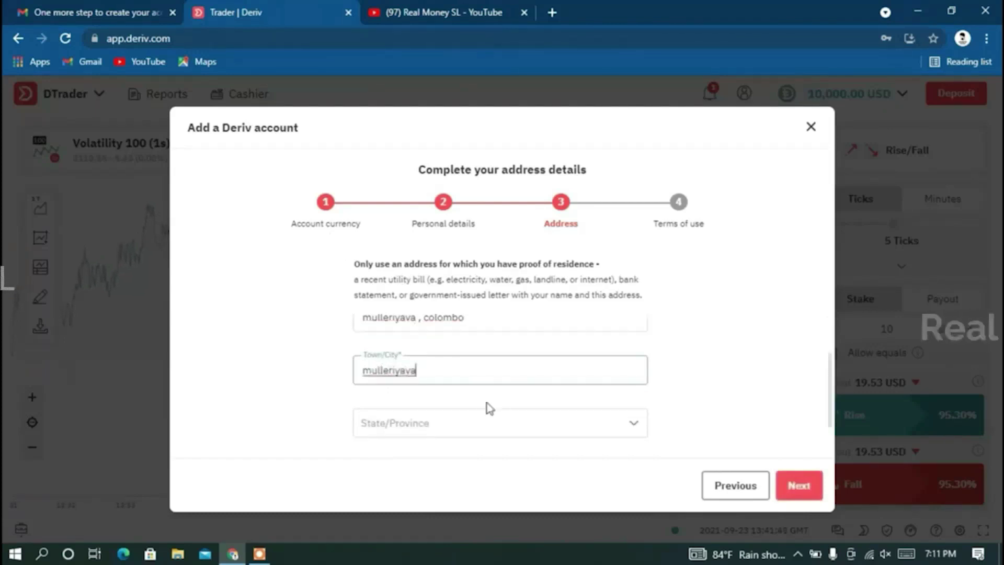
# Choose Kōlamba from the State/Province list and focus the Postal/ZIP Code field.
pyautogui.scroll(-1, 490, 409)
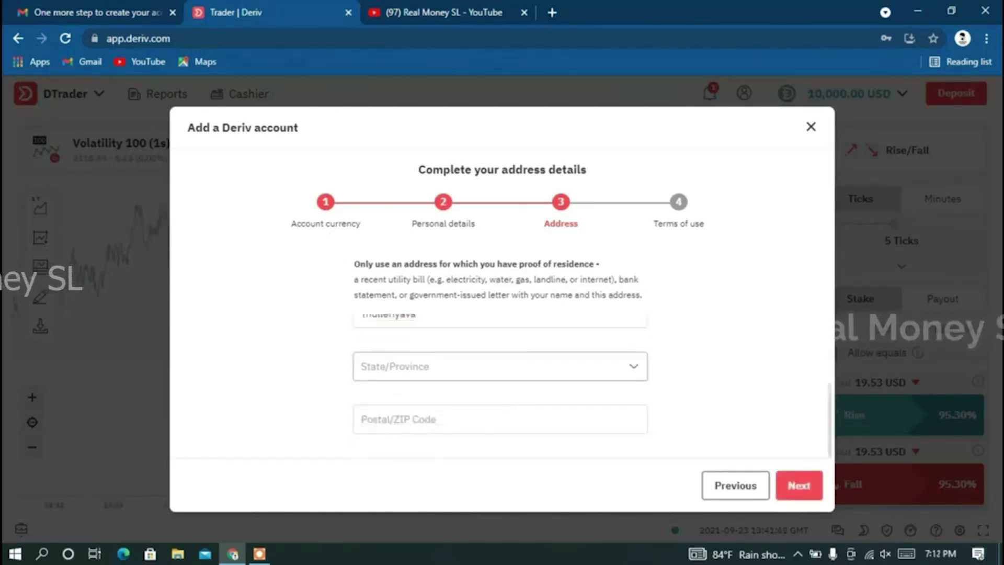
pyautogui.click(471, 366)
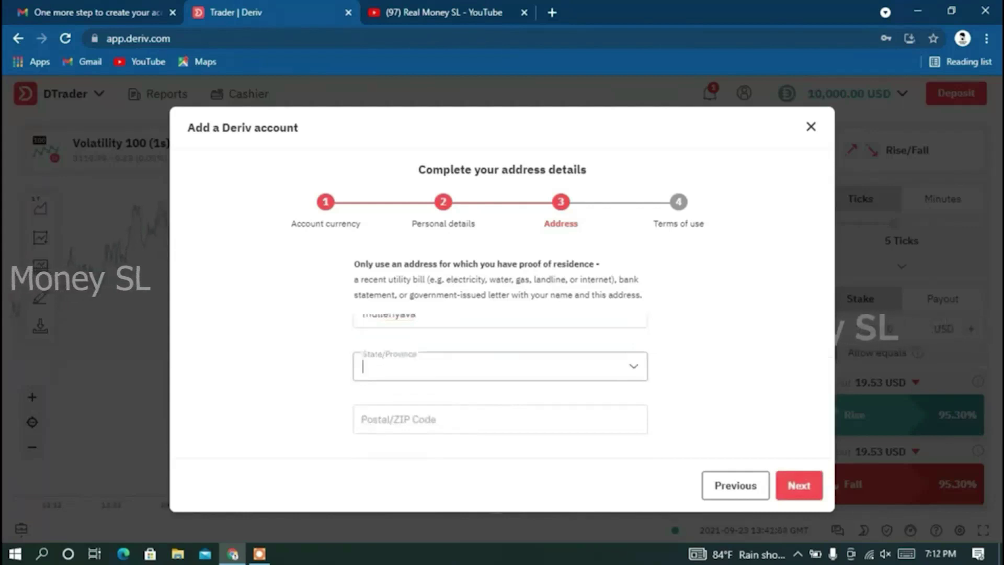
pyautogui.scroll(-5, 432, 439)
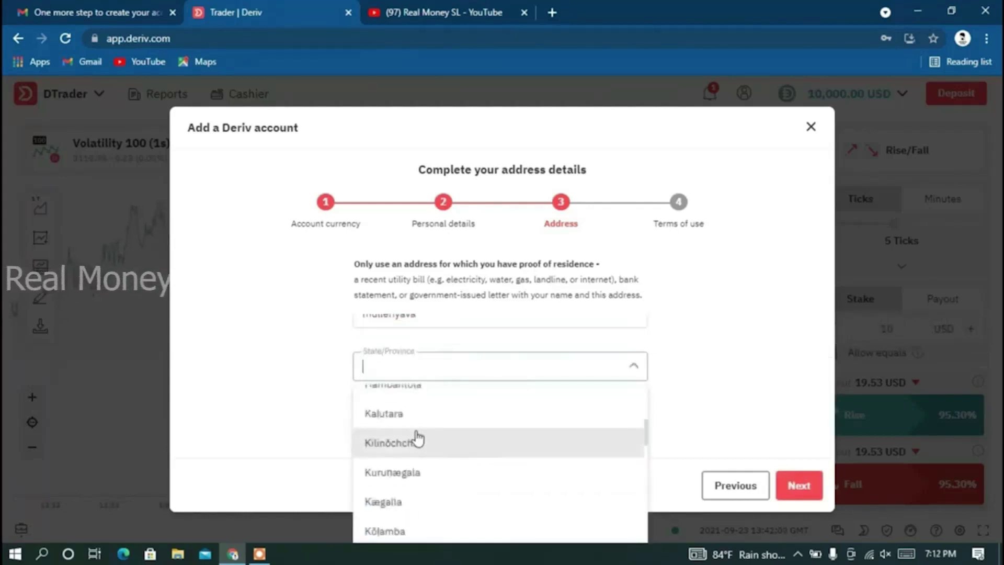
pyautogui.scroll(1, 418, 438)
pyautogui.scroll(-6, 416, 437)
pyautogui.scroll(-4, 430, 455)
pyautogui.scroll(6, 423, 510)
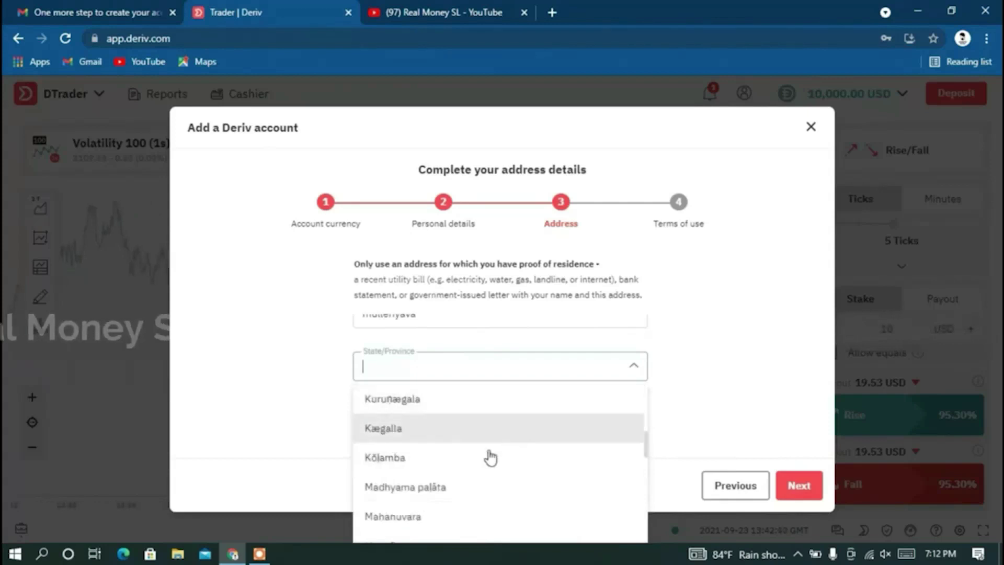
pyautogui.click(404, 461)
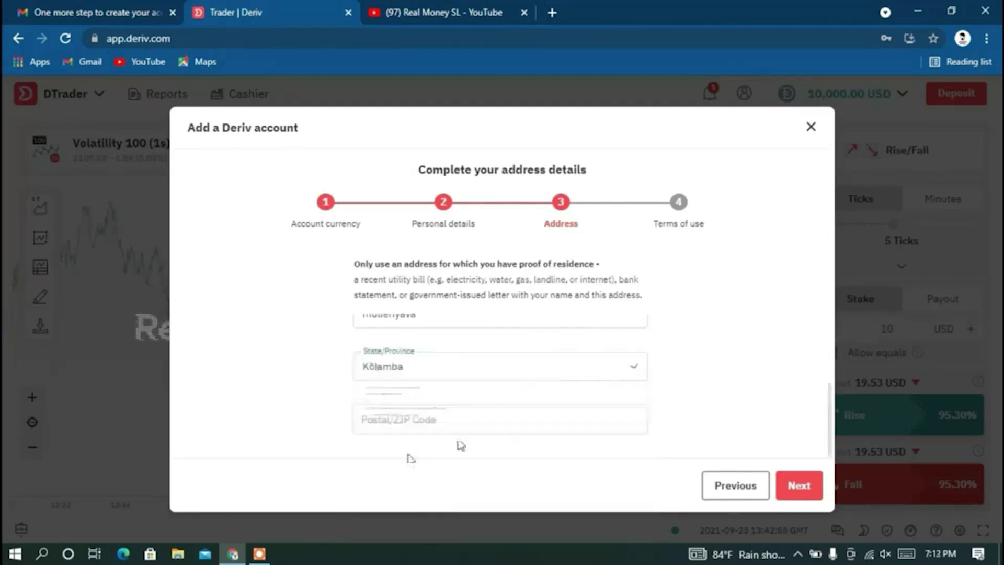
pyautogui.click(471, 419)
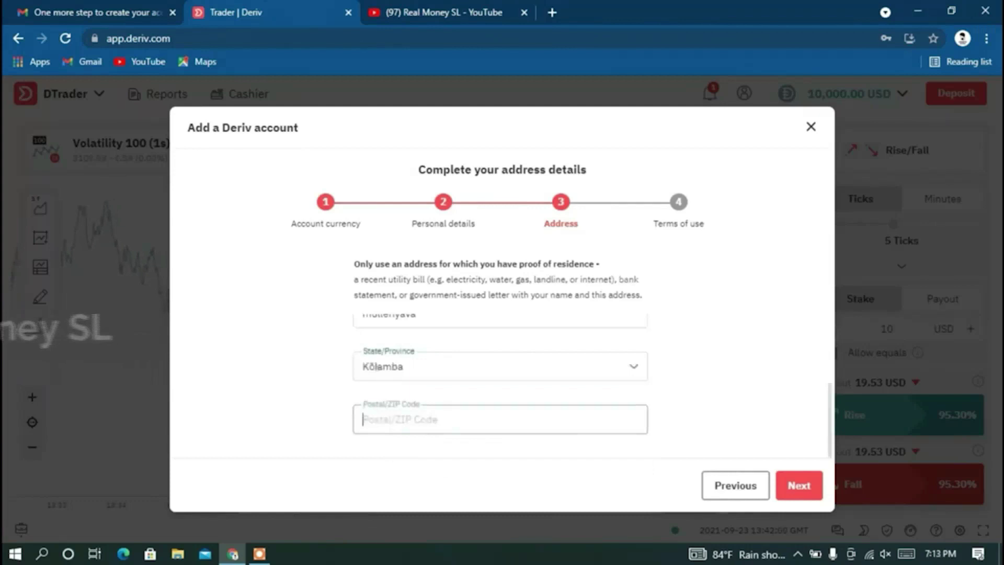
# In a new tab, search Google for the town's postal code, open the first result, then return to Deriv.
pyautogui.click(557, 11)
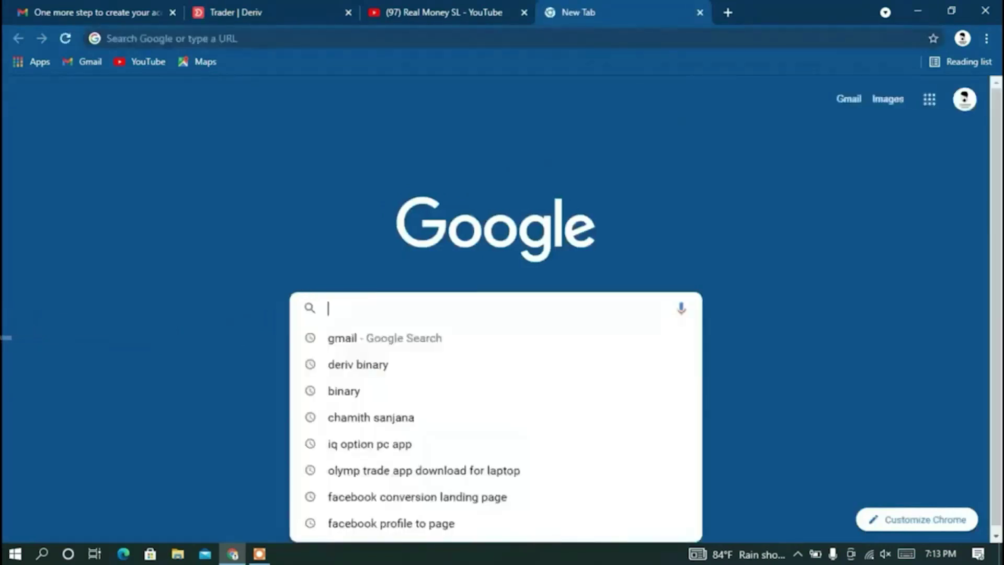
pyautogui.write('ulleriyava pos')
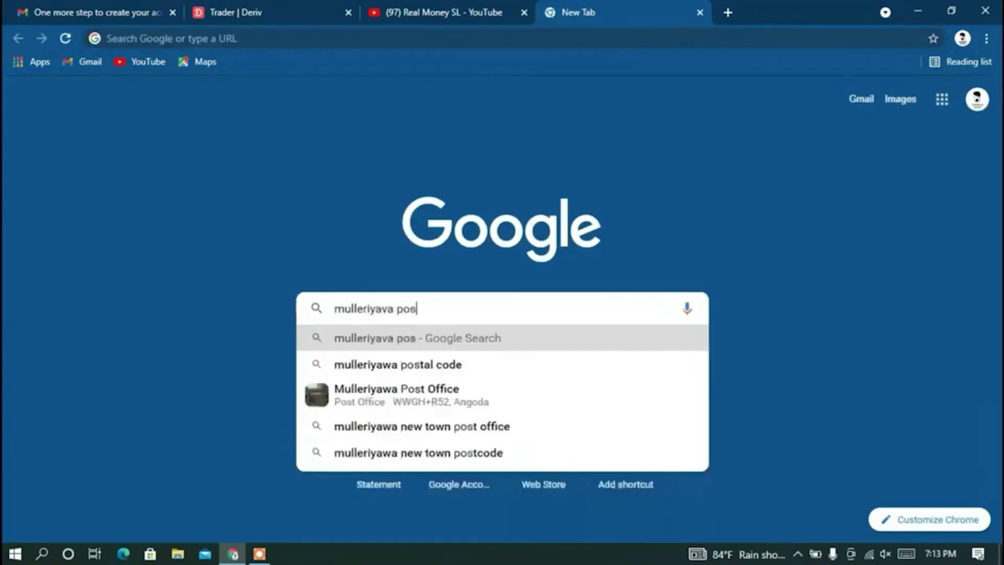
pyautogui.click(424, 365)
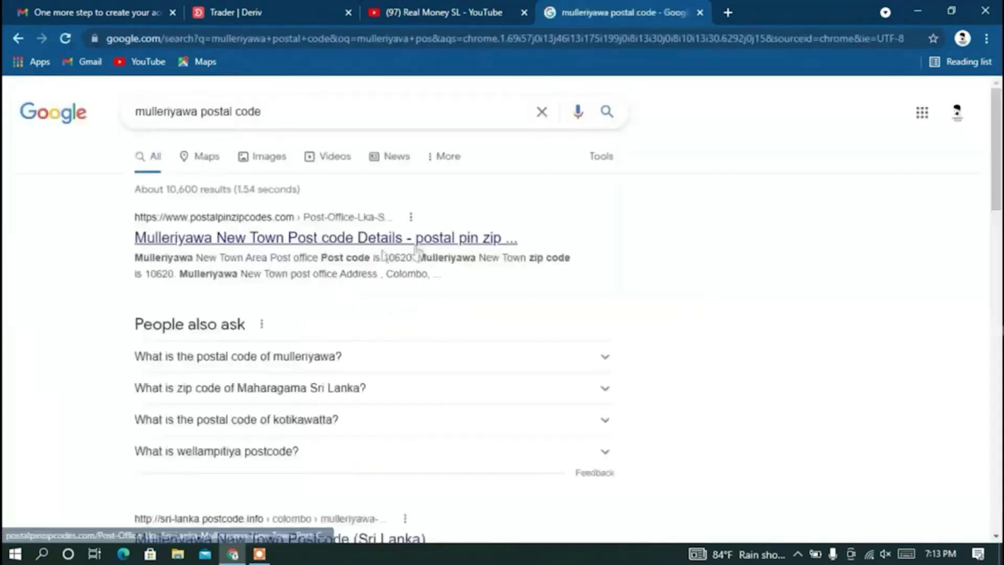
pyautogui.scroll(-3, 377, 259)
pyautogui.scroll(5, 366, 262)
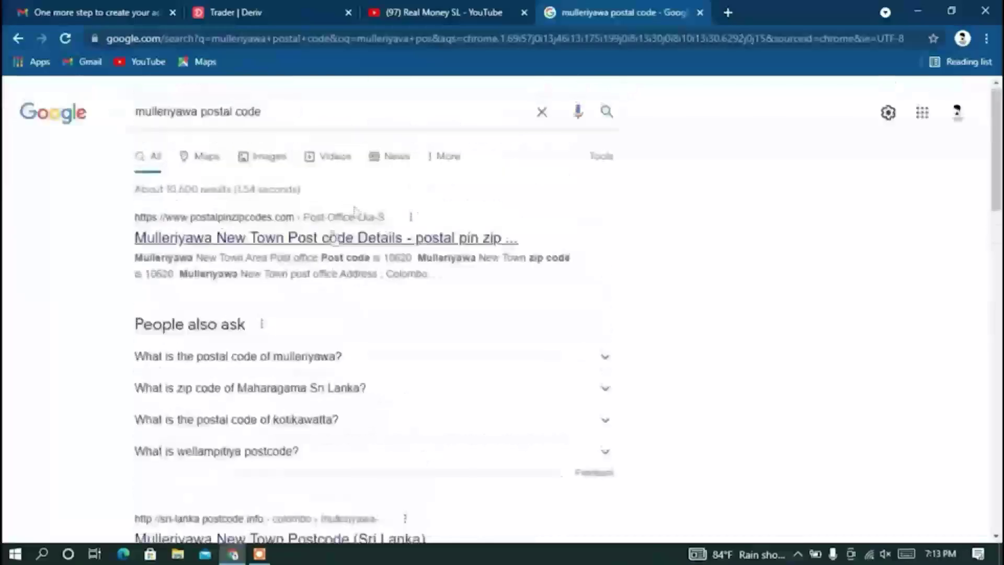
pyautogui.click(312, 240)
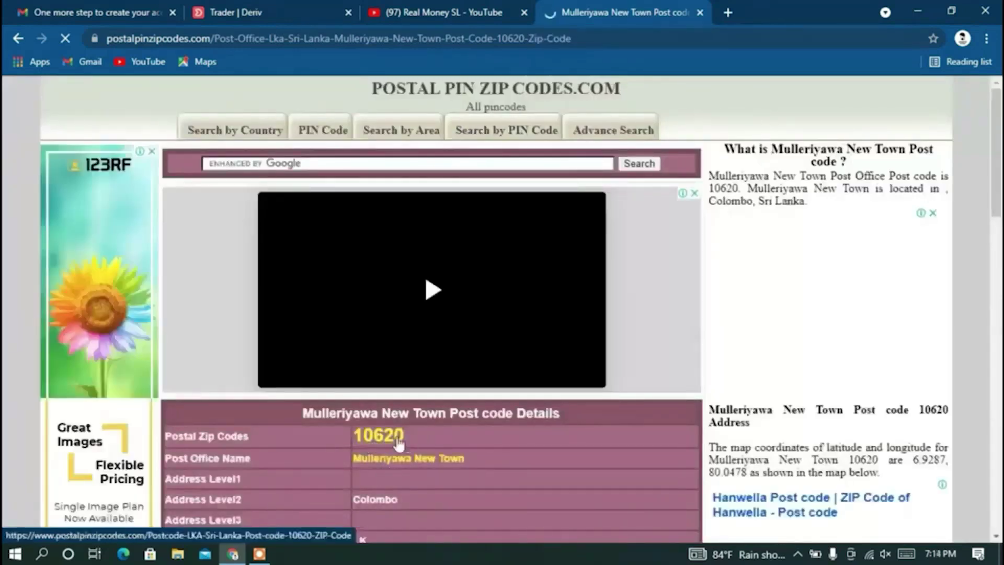
pyautogui.click(289, 7)
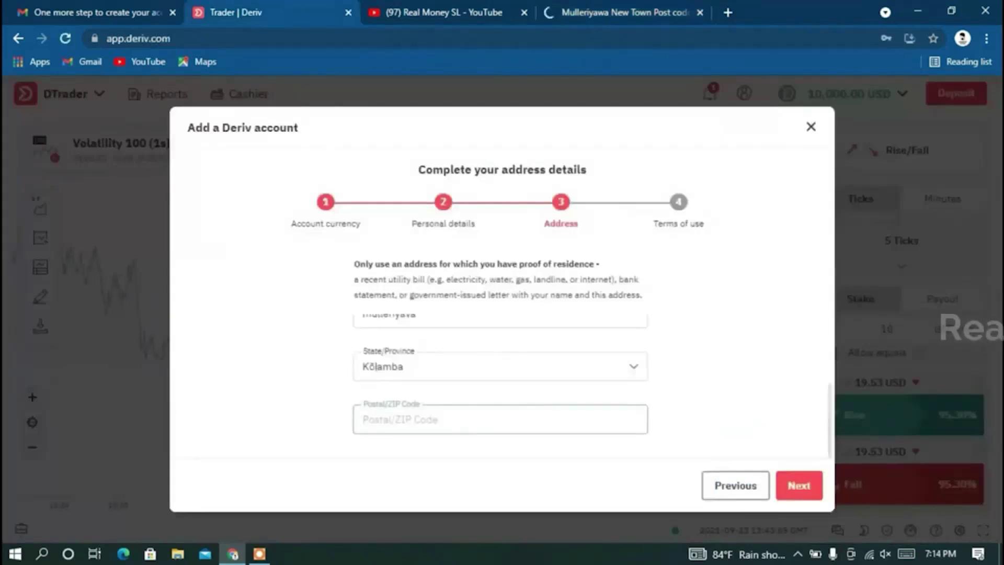
# Enter the postal code found earlier and continue to the Terms of use step.
pyautogui.write('10620')
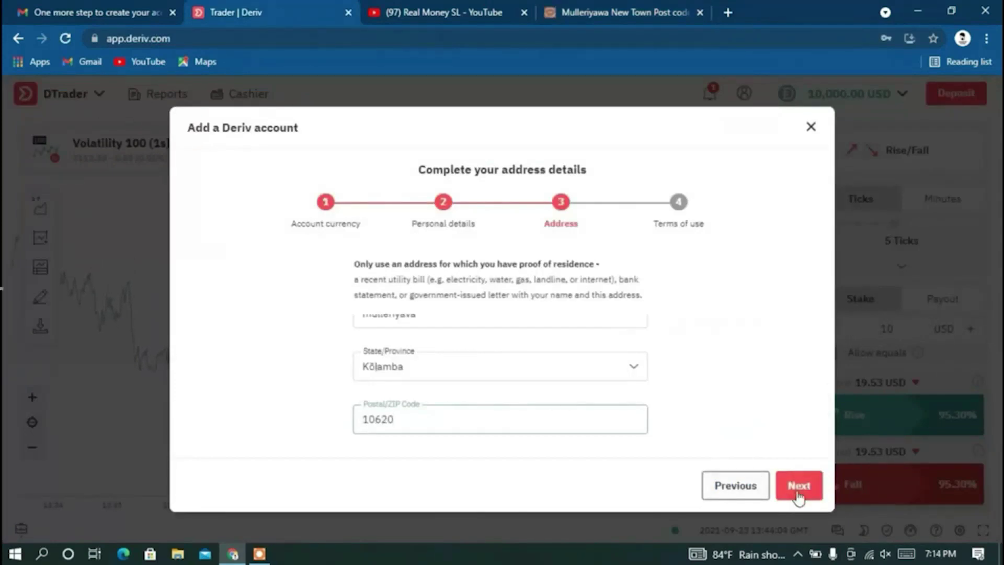
pyautogui.scroll(3, 598, 406)
pyautogui.scroll(-3, 598, 406)
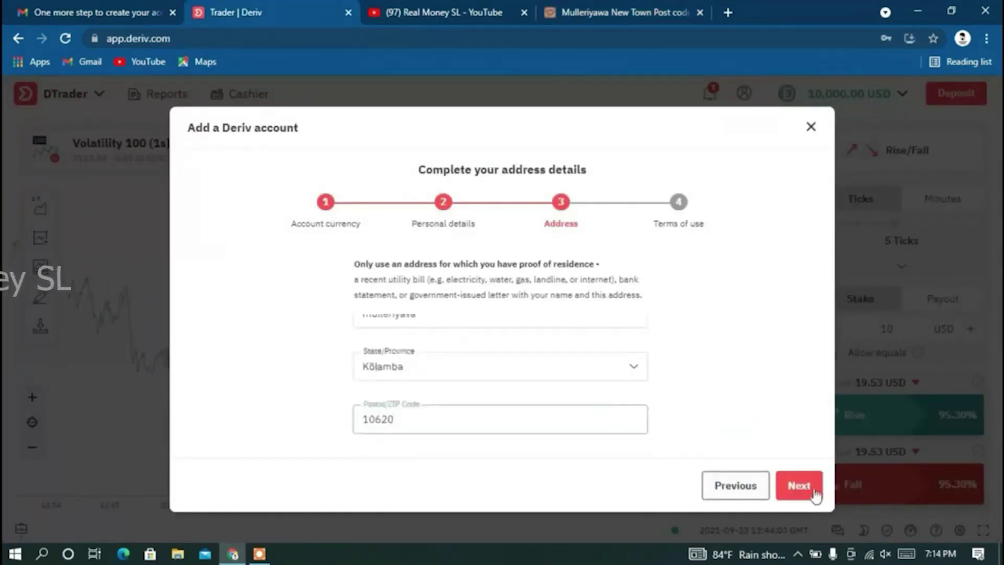
pyautogui.click(805, 487)
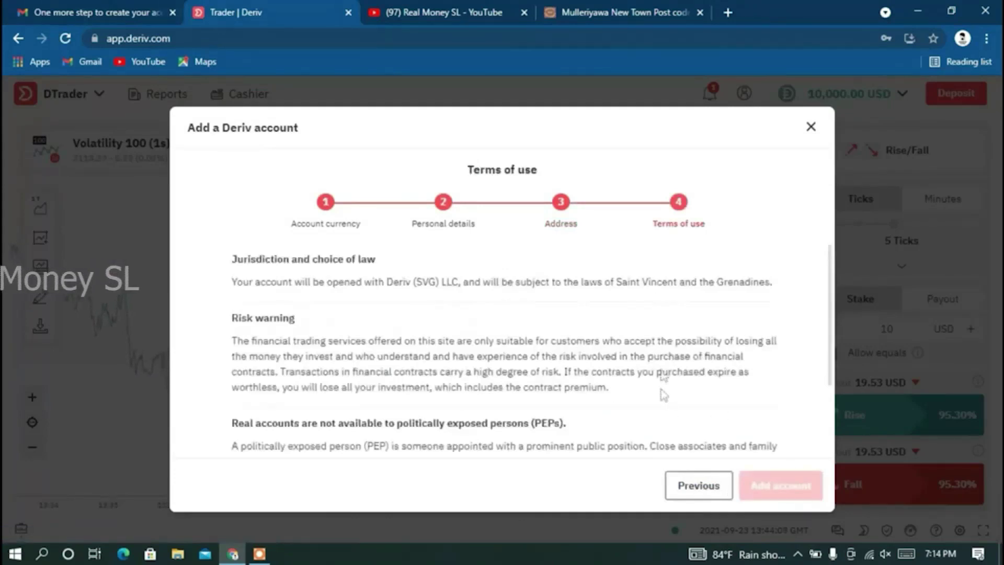
# Tick the not-a-PEP and terms-and-conditions checkboxes, then add the real account.
pyautogui.scroll(-3, 504, 399)
pyautogui.scroll(3, 538, 381)
pyautogui.scroll(-3, 516, 370)
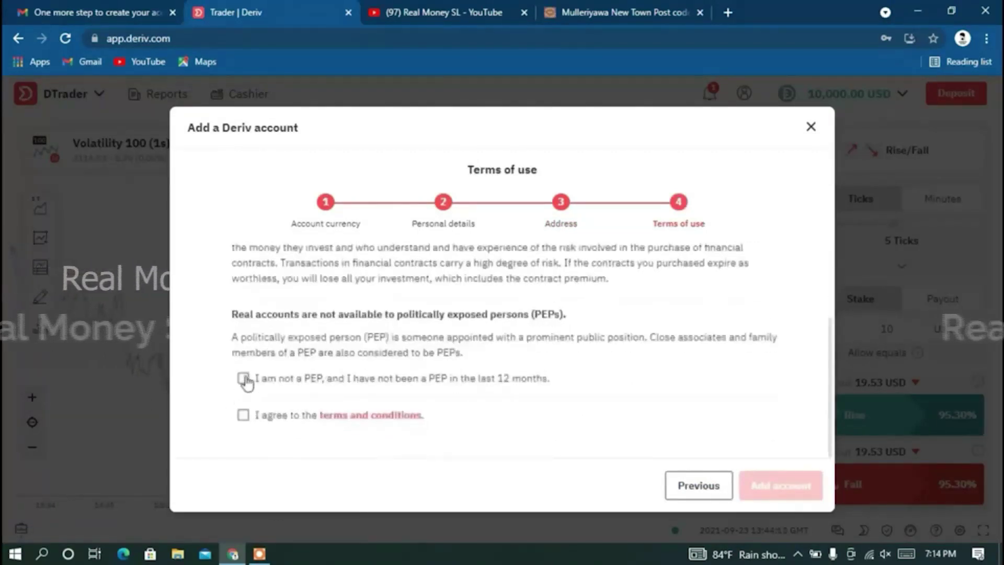
pyautogui.click(244, 378)
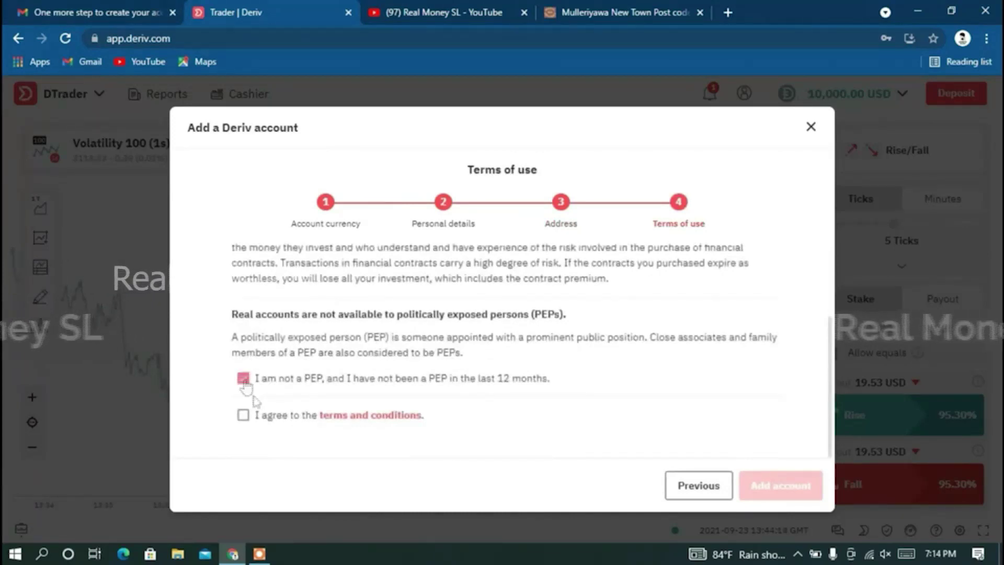
pyautogui.click(244, 416)
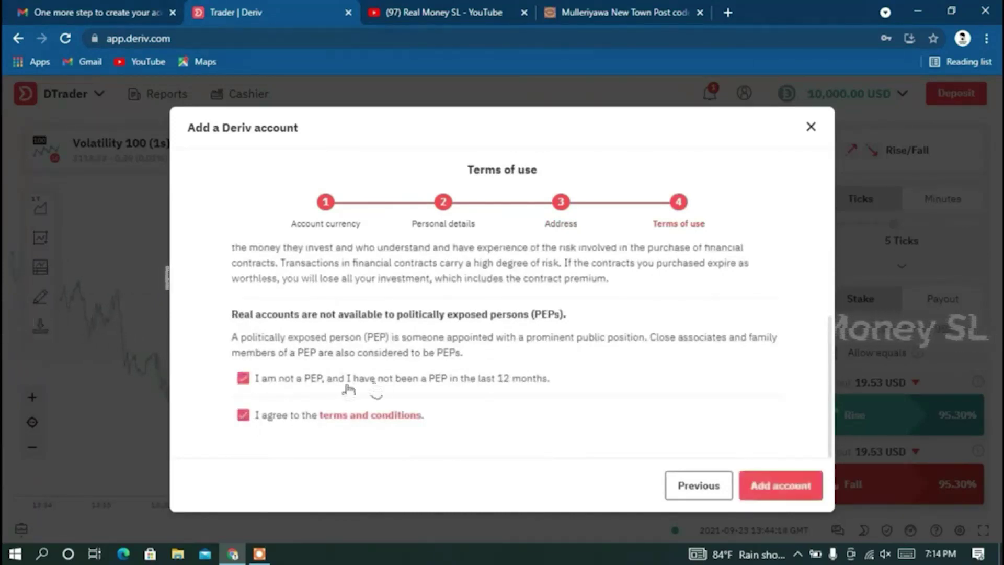
pyautogui.click(780, 491)
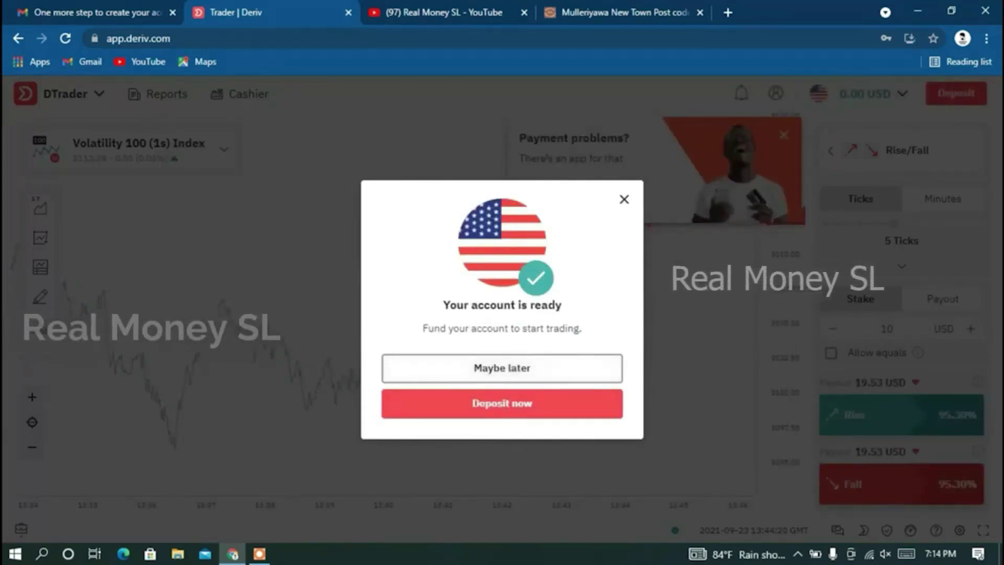
# Skip funding, close the Payment problems popup, and close the postal-code website tab.
pyautogui.click(500, 374)
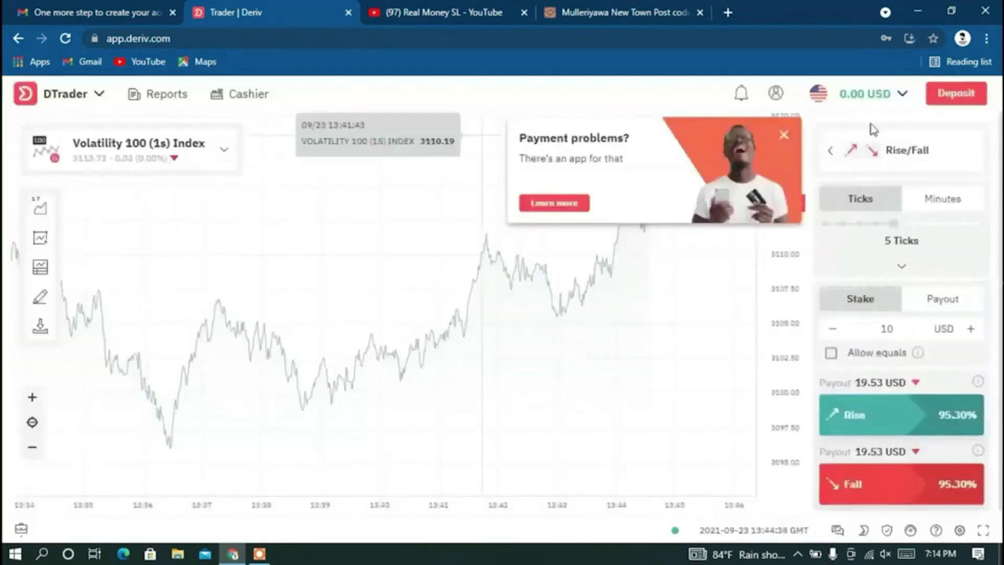
pyautogui.click(783, 136)
pyautogui.scroll(5, 445, 230)
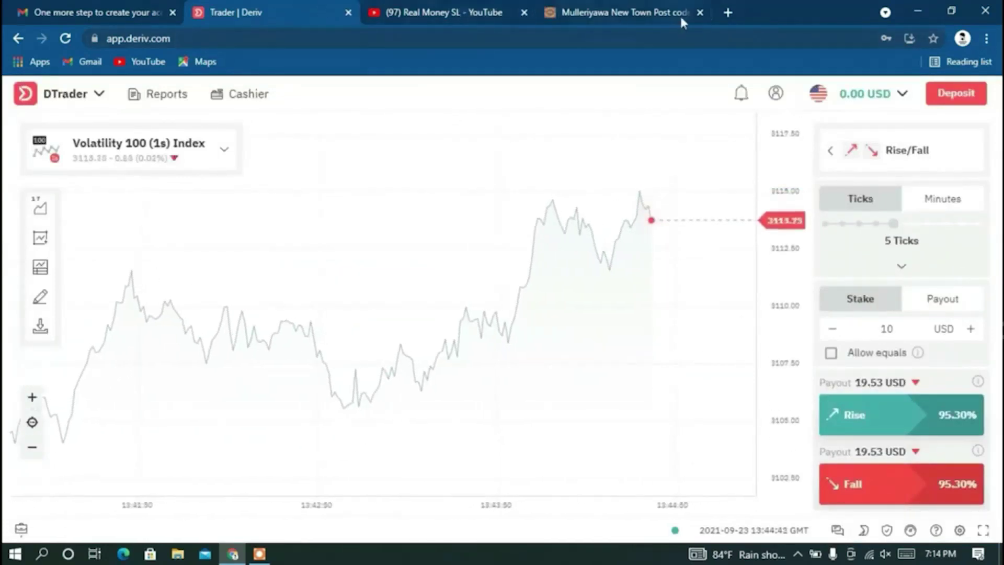
pyautogui.click(700, 12)
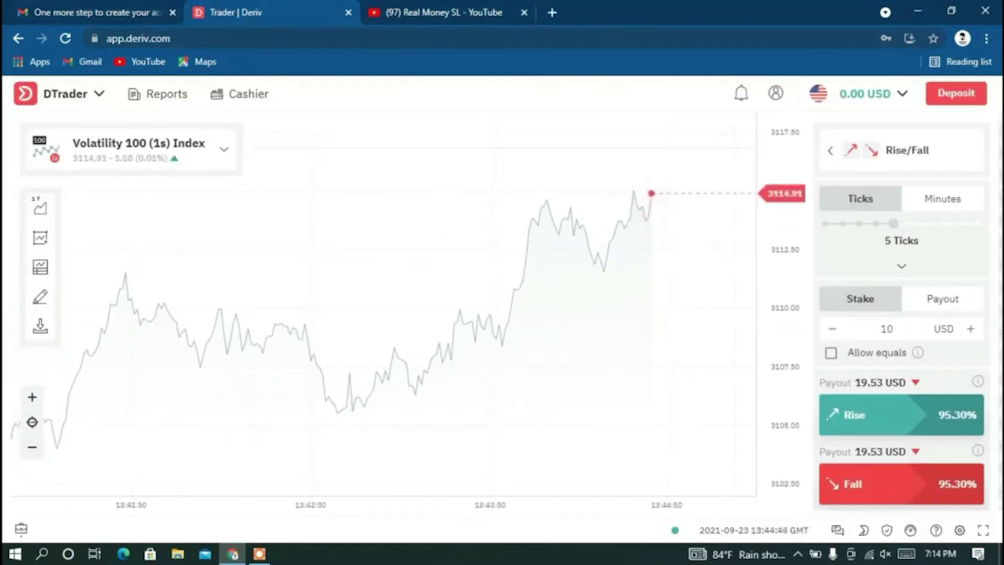
pyautogui.scroll(2, 575, 314)
pyautogui.scroll(-2, 591, 327)
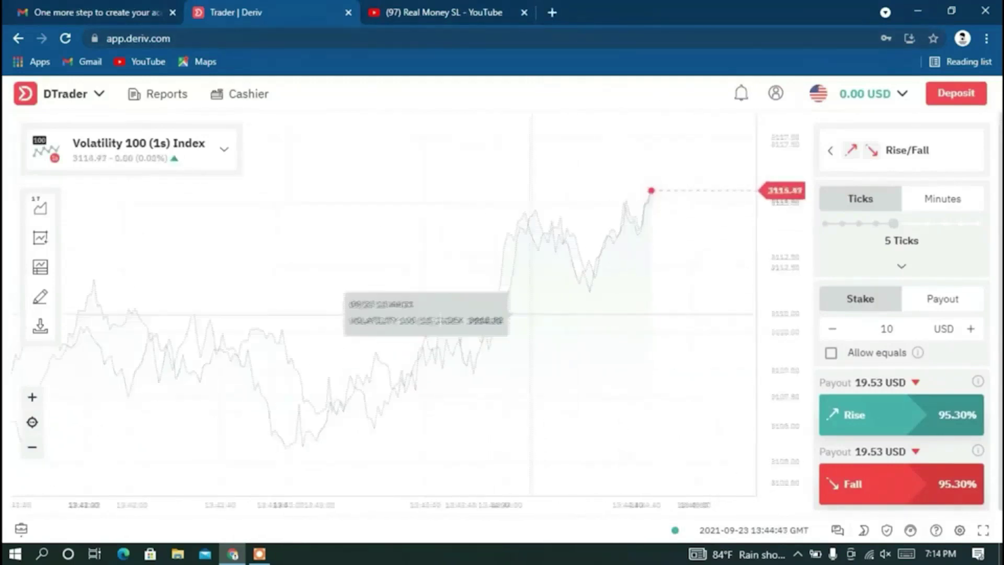